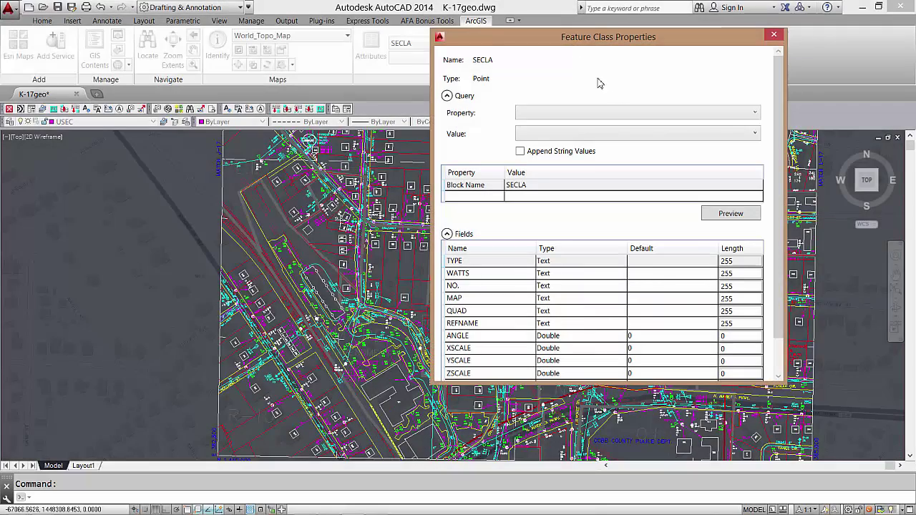
Add a field named MANUFACTURER with type Text to the SECLA feature class
{"action": "scroll", "coordinate": [779, 122], "scroll_direction": "down", "scroll_amount": 2}
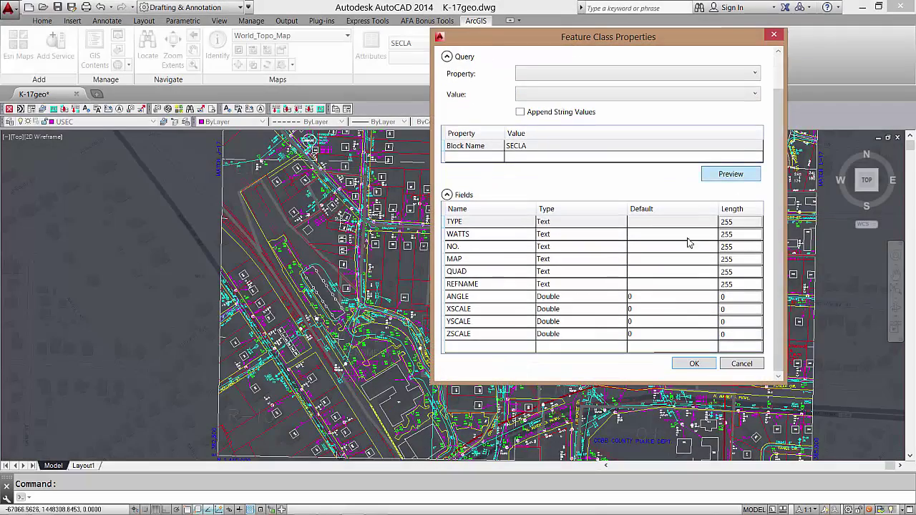
{"action": "left_click", "coordinate": [510, 348]}
{"action": "type", "text": "MANUF"}
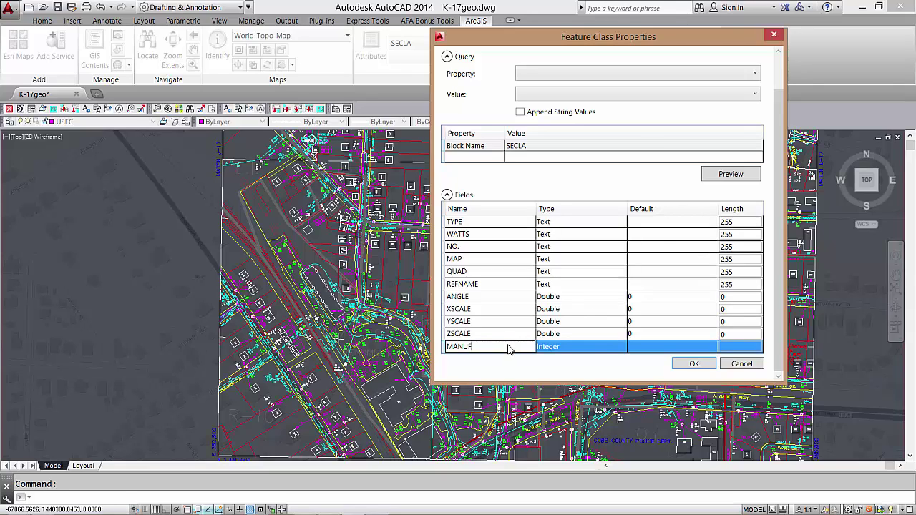
{"action": "type", "text": "ACTURER"}
{"action": "left_click", "coordinate": [570, 348]}
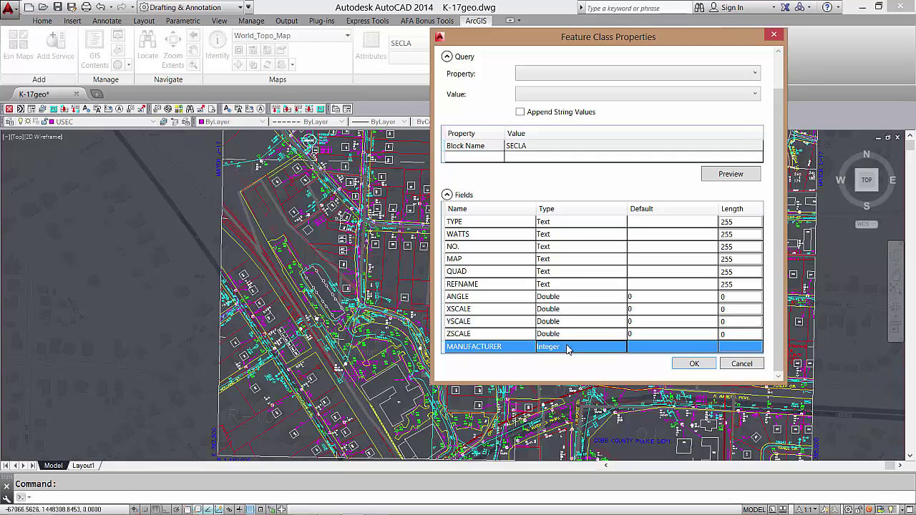
{"action": "left_click", "coordinate": [620, 348]}
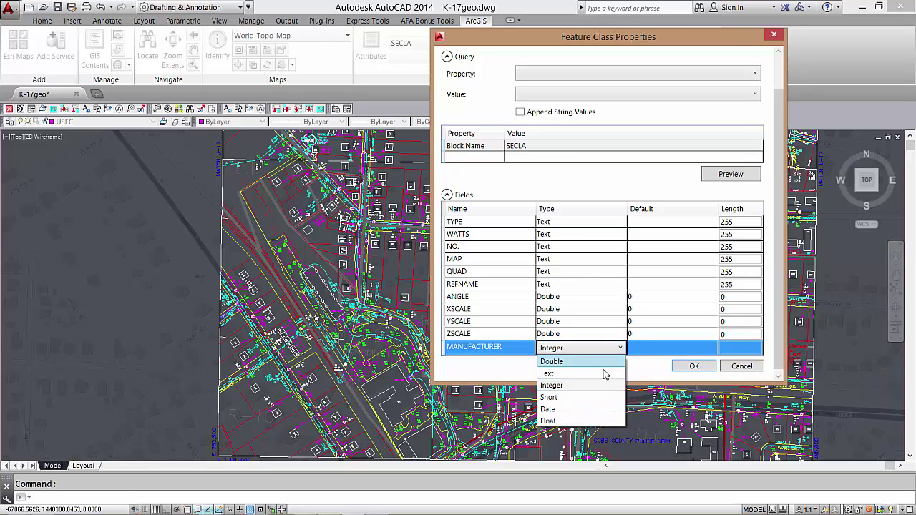
{"action": "left_click", "coordinate": [598, 373]}
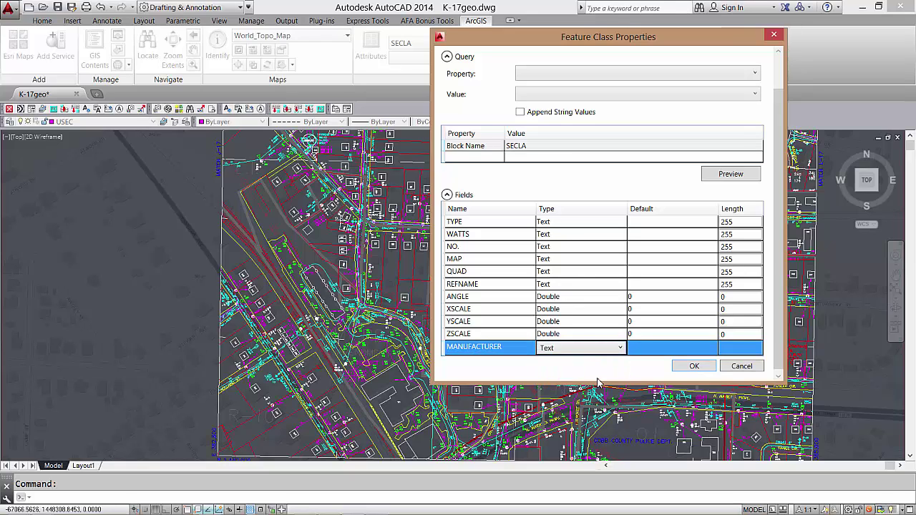
{"action": "left_click", "coordinate": [694, 367]}
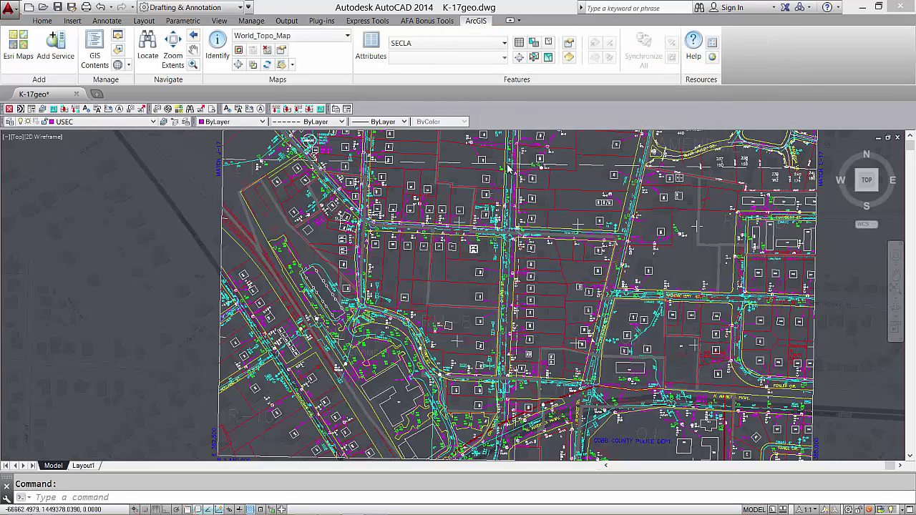
Select the SECLA features by attributes with the query WATTS = '400'
{"action": "left_click", "coordinate": [533, 44]}
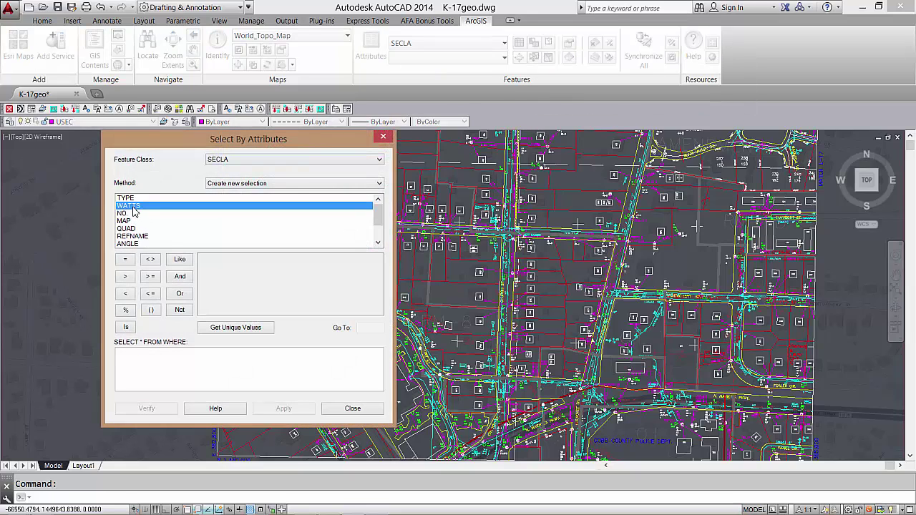
{"action": "double_click", "coordinate": [133, 207]}
{"action": "left_click", "coordinate": [125, 260]}
{"action": "left_click", "coordinate": [243, 329]}
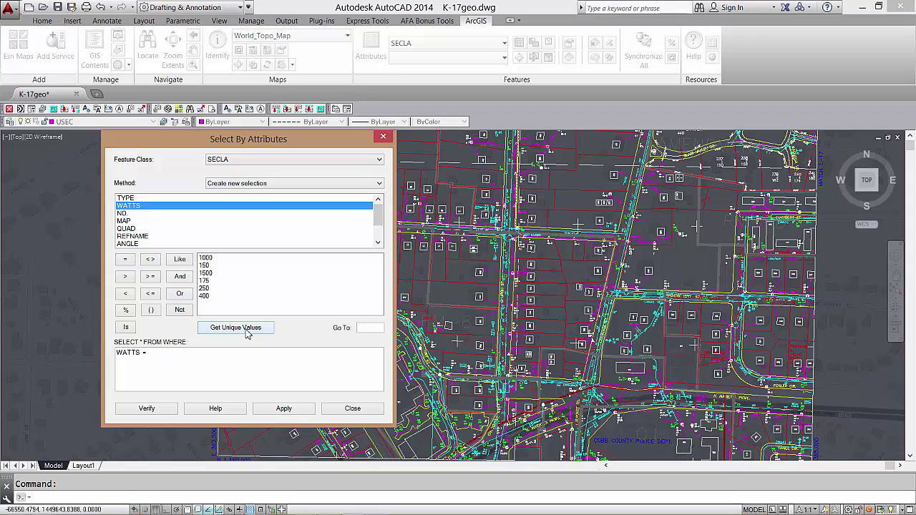
{"action": "double_click", "coordinate": [205, 296]}
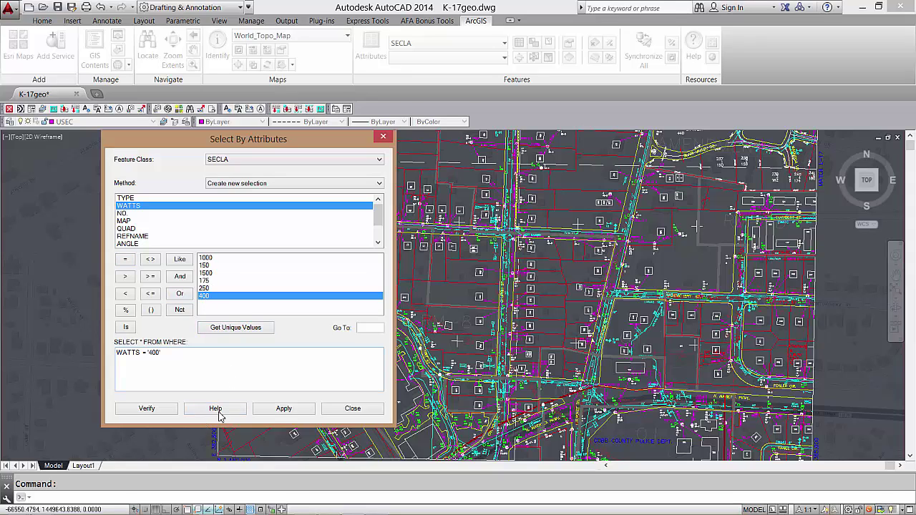
{"action": "left_click", "coordinate": [281, 410]}
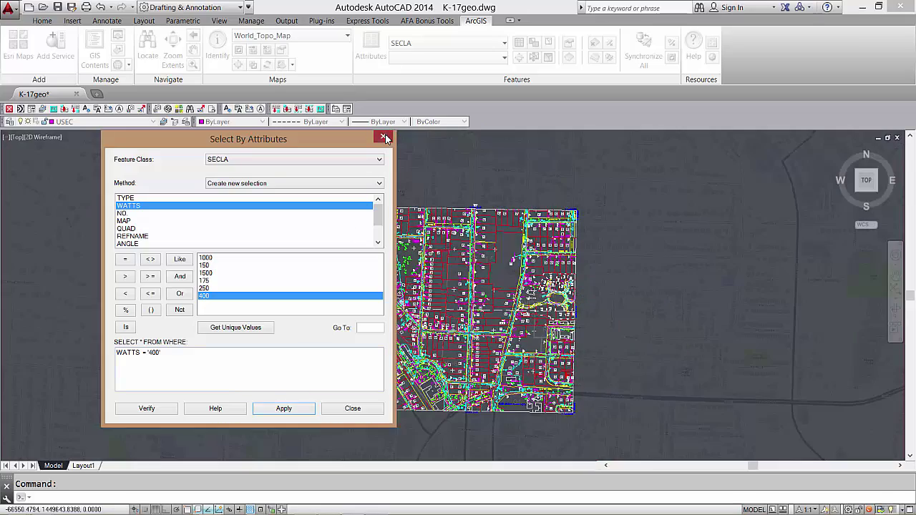
{"action": "left_click", "coordinate": [385, 138]}
Set the MANUFACTURER attribute of the selected 400-watt features to "Zap Inc"
{"action": "left_click", "coordinate": [371, 50]}
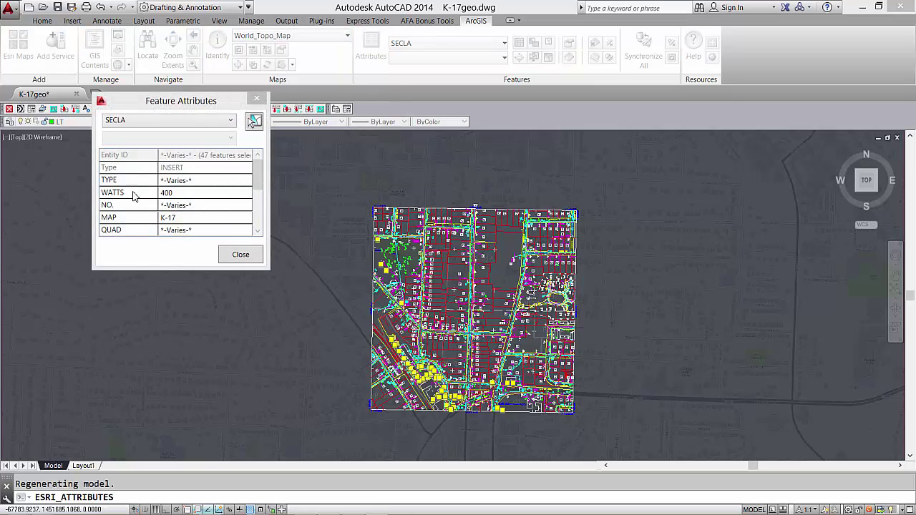
{"action": "scroll", "coordinate": [236, 193], "scroll_direction": "down", "scroll_amount": 3}
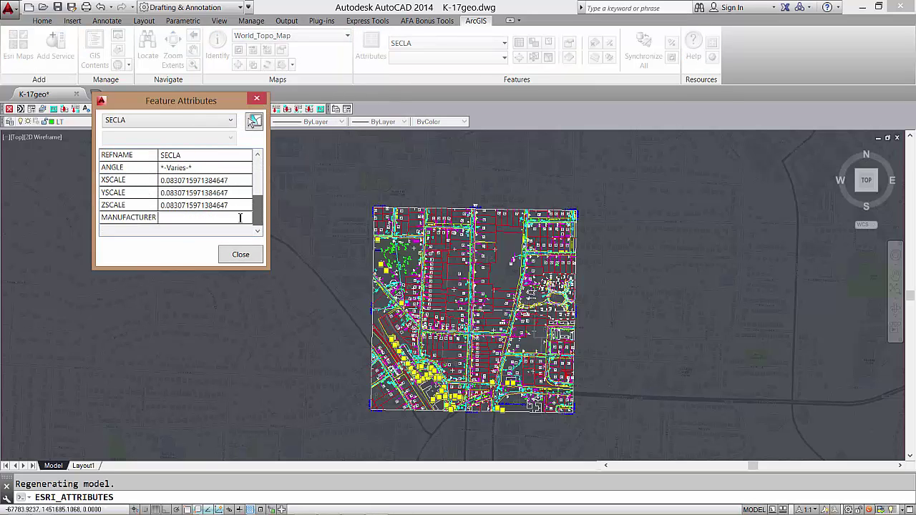
{"action": "left_click", "coordinate": [229, 216]}
{"action": "type", "text": "Zap Inc"}
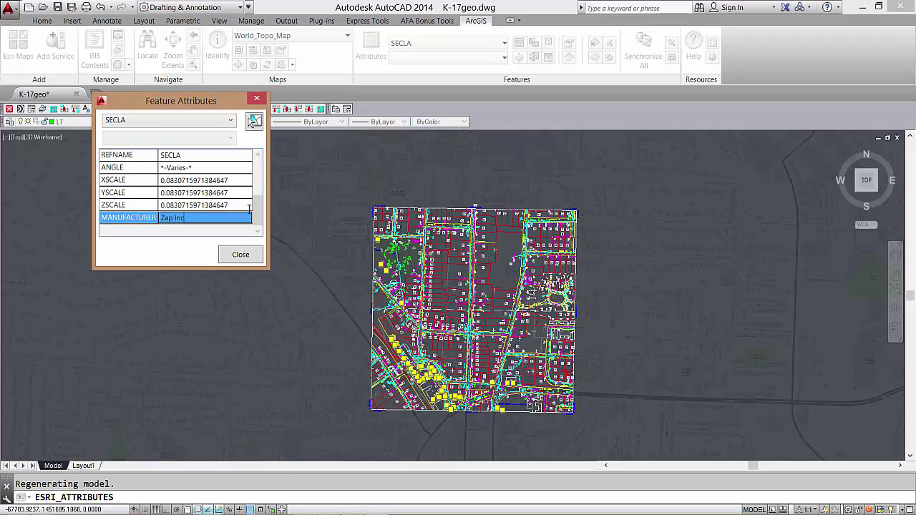
{"action": "left_click", "coordinate": [240, 254]}
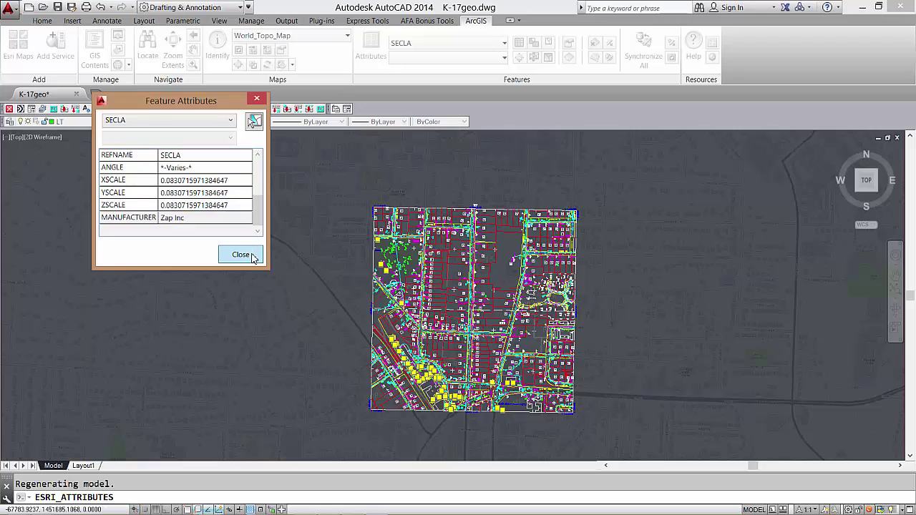
Look over the light features in the drawing and open the SECLA attribute table
{"action": "scroll", "coordinate": [458, 286], "scroll_direction": "up", "scroll_amount": 5}
{"action": "middle_click_drag", "start_coordinate": [328, 361], "coordinate": [438, 290]}
{"action": "left_click", "coordinate": [518, 42]}
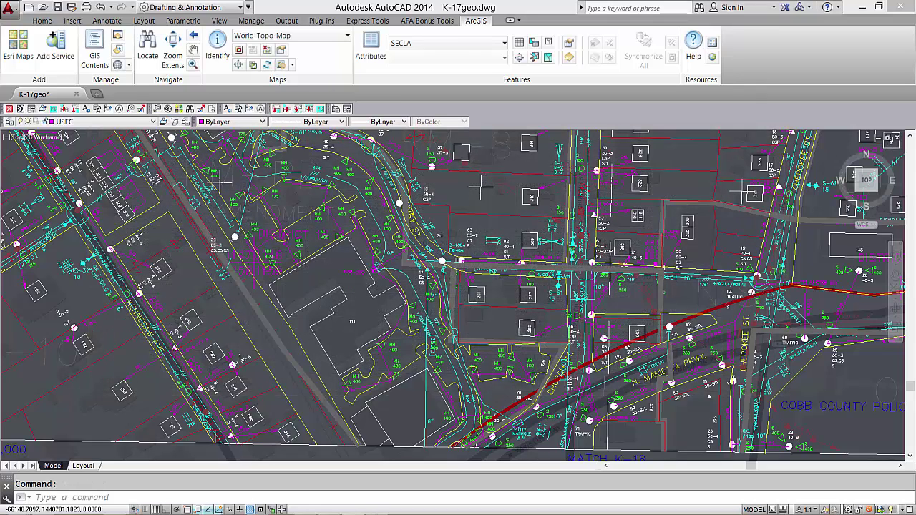
Switch to Notepad and examine the conditional expression's WATTS test and its two manufacturer results, then close the note
{"action": "left_click_drag", "start_coordinate": [915, 278], "coordinate": [383, 261]}
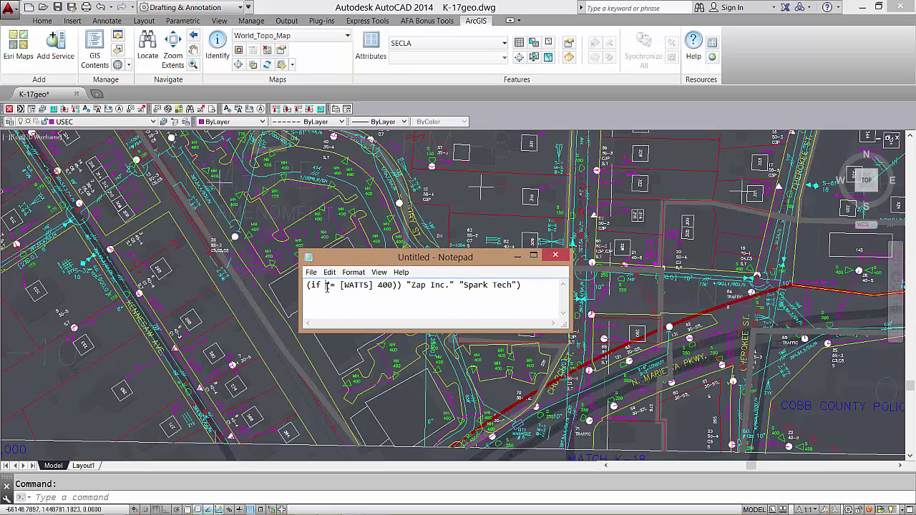
{"action": "left_click_drag", "start_coordinate": [326, 286], "coordinate": [398, 286]}
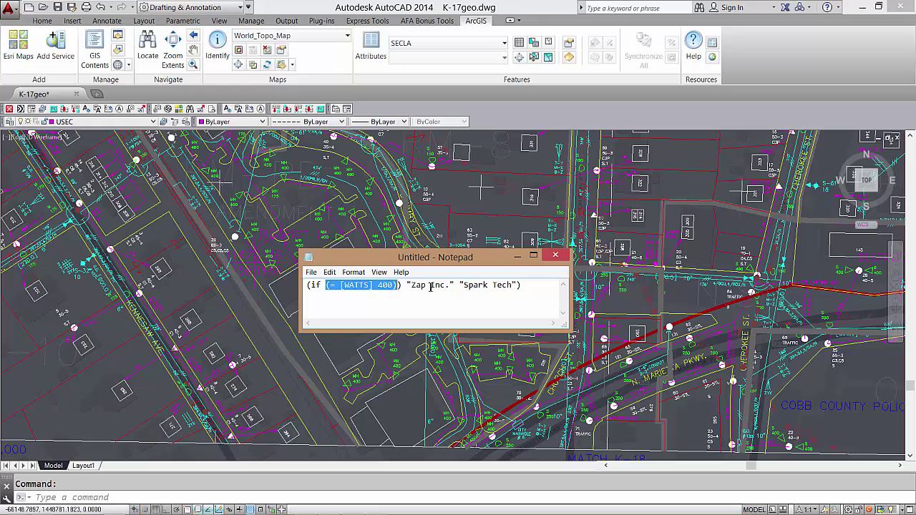
{"action": "left_click_drag", "start_coordinate": [454, 287], "coordinate": [517, 285]}
{"action": "left_click", "coordinate": [476, 294]}
{"action": "left_click", "coordinate": [493, 285]}
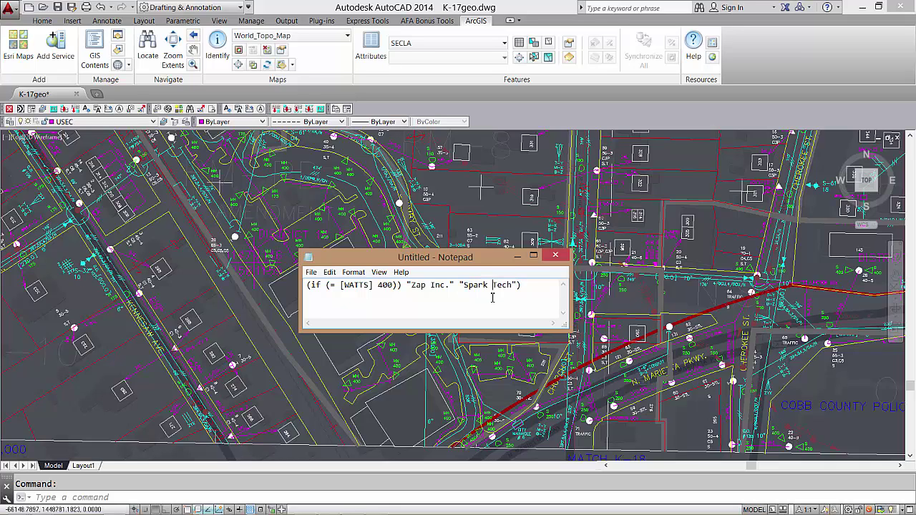
{"action": "left_click", "coordinate": [554, 257]}
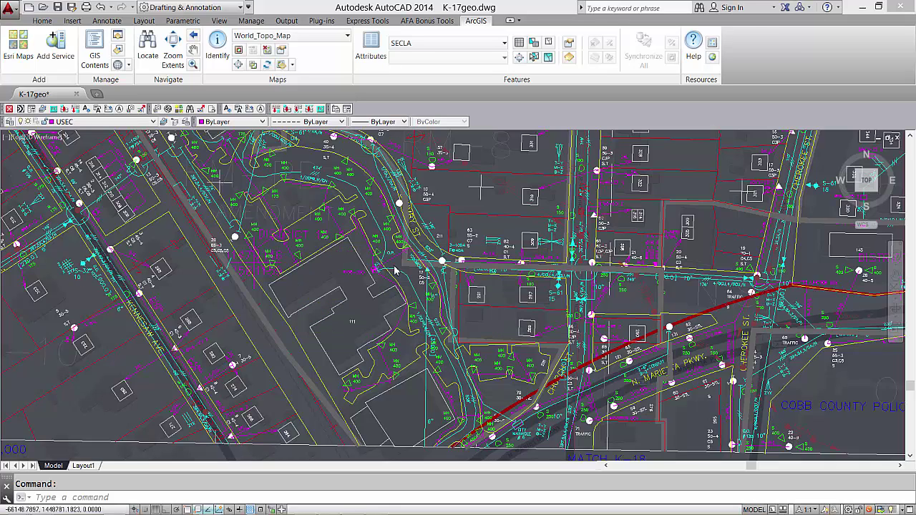
Calculate the MANUFACTURER field as "Zap Inc." where WATTS equals 400 and "Spark Tech" otherwise, and review the values in the SECLA table
{"action": "left_click", "coordinate": [347, 109]}
{"action": "type", "text": "Manuf"}
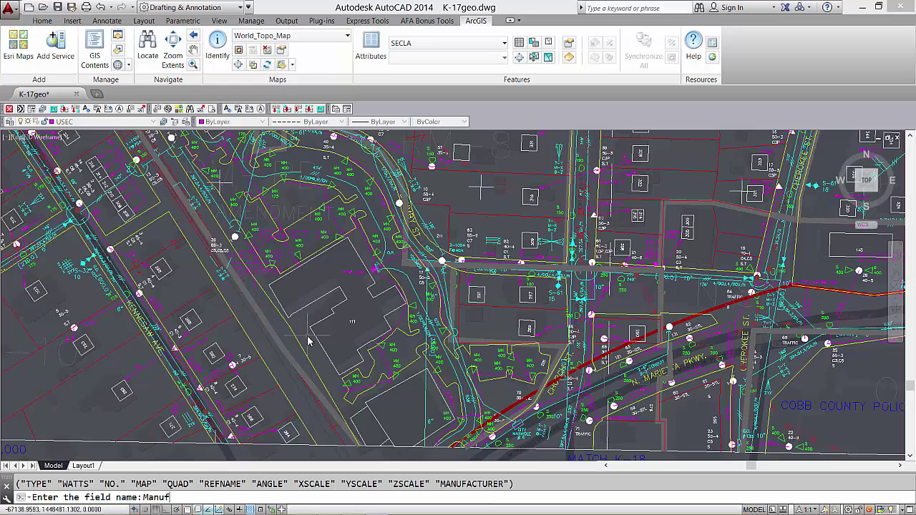
{"action": "type", "text": "acturer"}
{"action": "key", "text": "Return"}
{"action": "type", "text": "(if (= [WATTS] \"400\") \"Zap Inc.\" \"Spark Tech\")"}
{"action": "key", "text": "Return"}
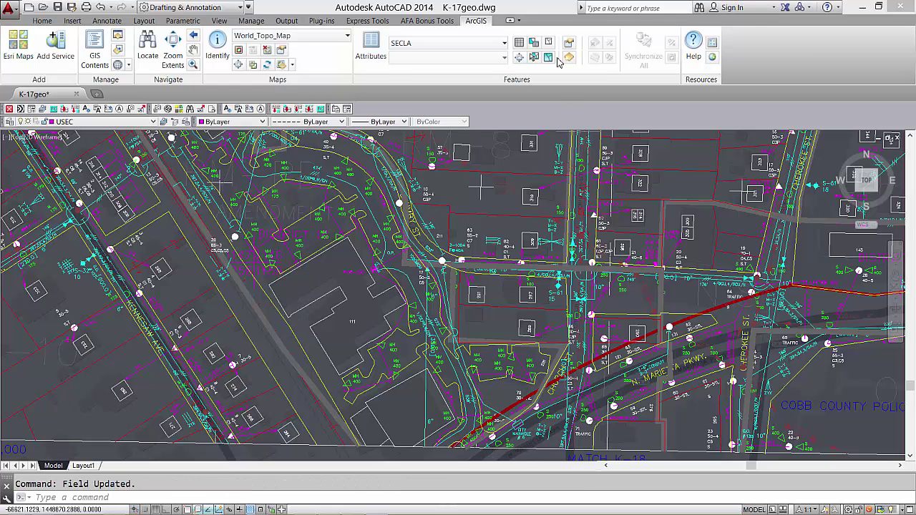
{"action": "left_click", "coordinate": [521, 45]}
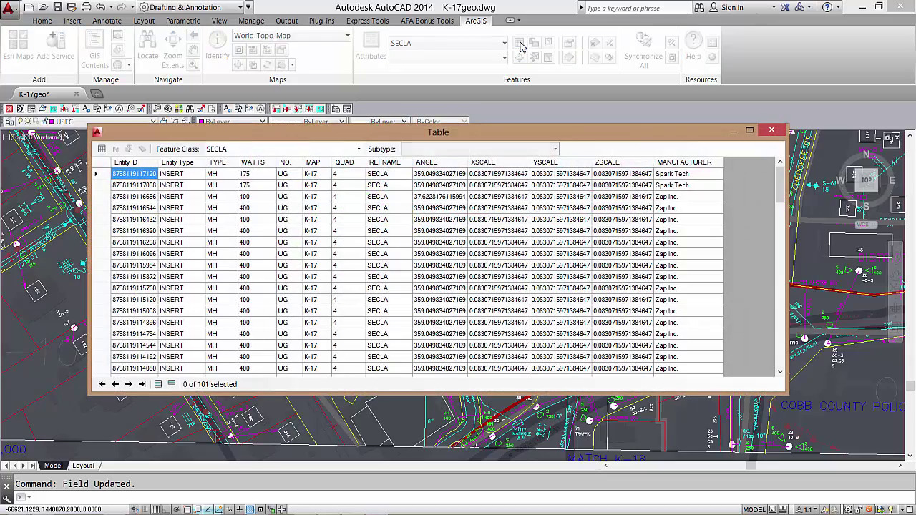
{"action": "left_click", "coordinate": [244, 174]}
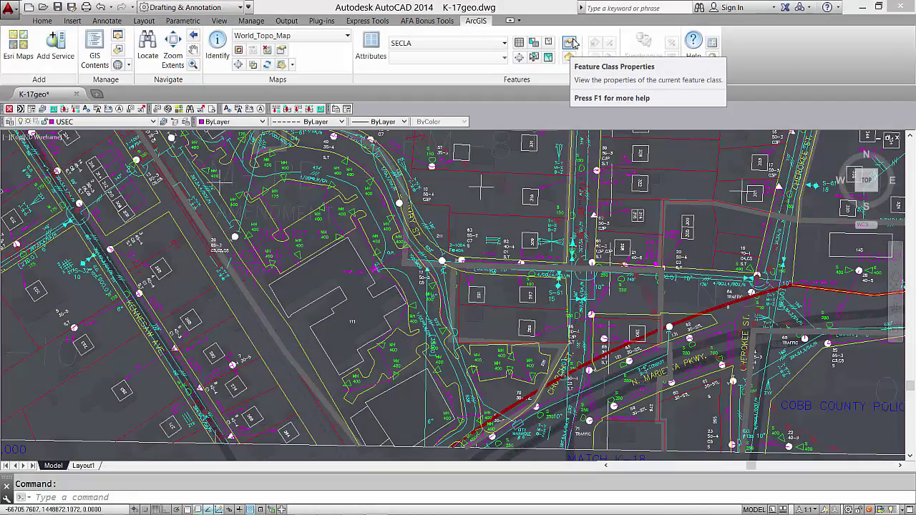
Add a field named LASTEDITOR with type Text to the SECLA feature class
{"action": "left_click", "coordinate": [573, 44]}
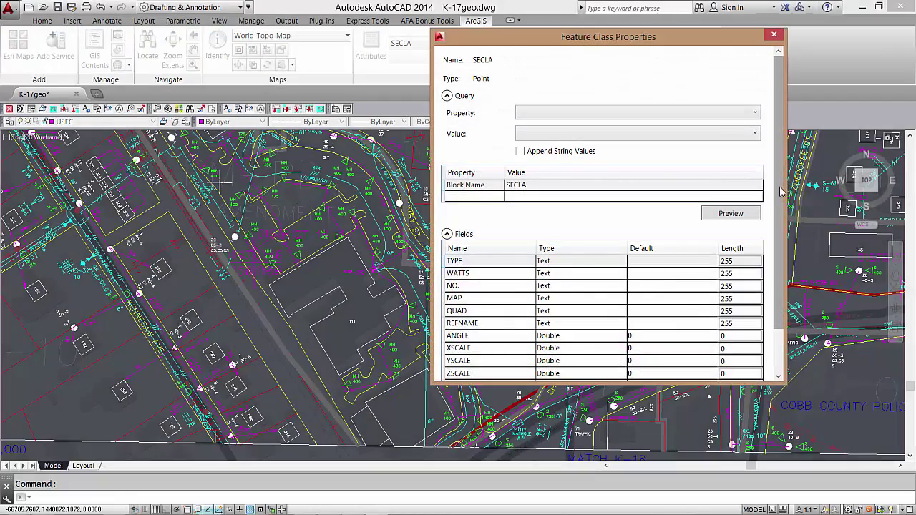
{"action": "scroll", "coordinate": [781, 274], "scroll_direction": "down", "scroll_amount": 2}
{"action": "left_click", "coordinate": [484, 350]}
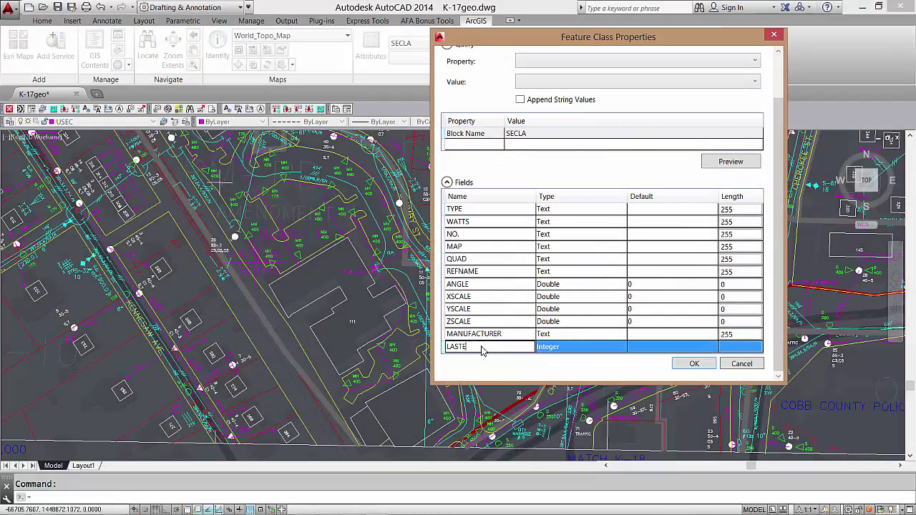
{"action": "type", "text": "DITOR"}
{"action": "left_click", "coordinate": [558, 353]}
{"action": "left_click", "coordinate": [567, 355]}
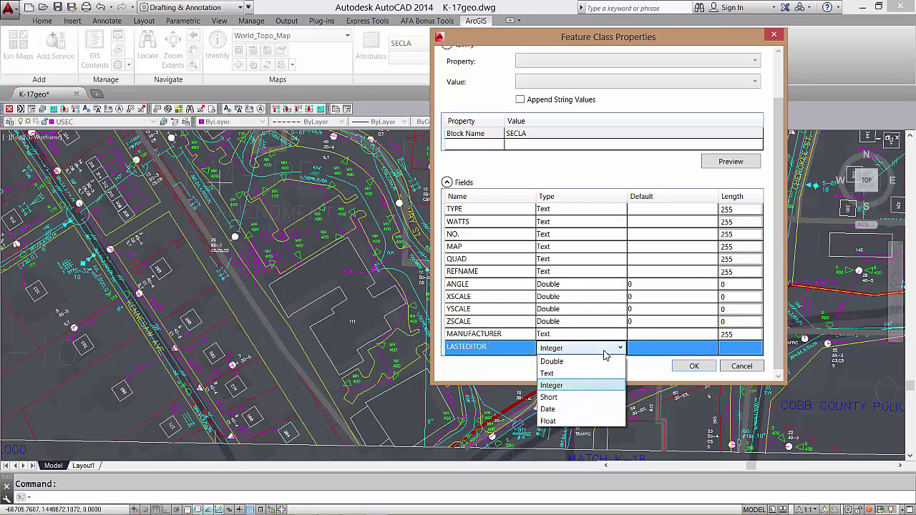
{"action": "left_click", "coordinate": [589, 368]}
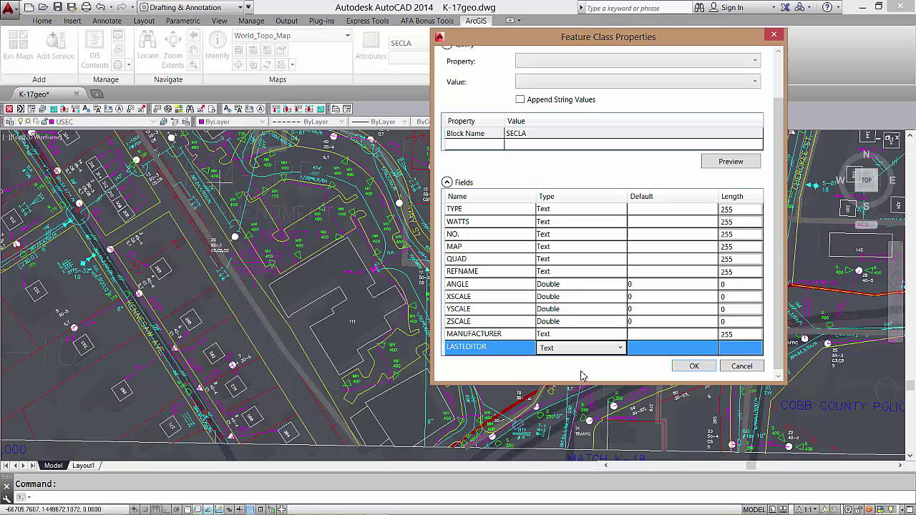
{"action": "left_click", "coordinate": [691, 366]}
{"action": "left_click", "coordinate": [693, 373]}
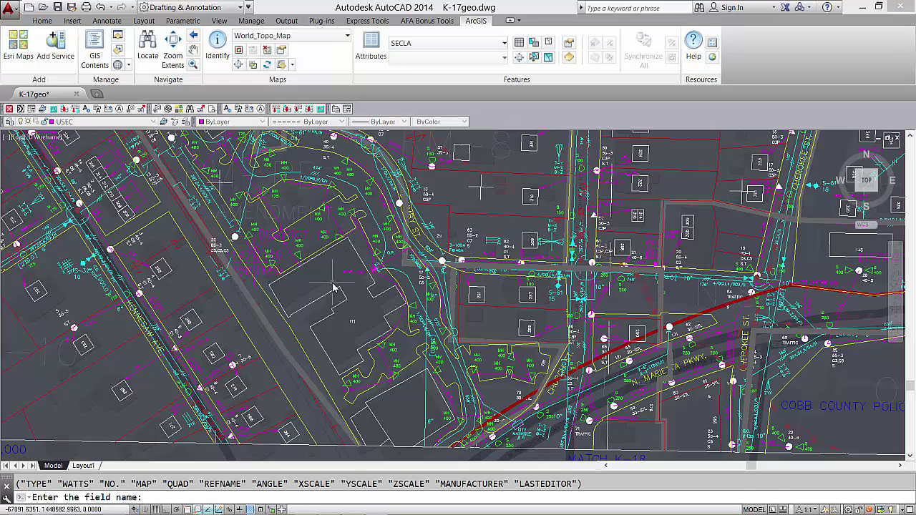
Calculate the LASTEDITOR field with the editor's name for all SECLA features and open the attribute table to check it
{"action": "type", "text": "LASTEDITOR"}
{"action": "key", "text": "Return"}
{"action": "type", "text": "DON K."}
{"action": "key", "text": "Return"}
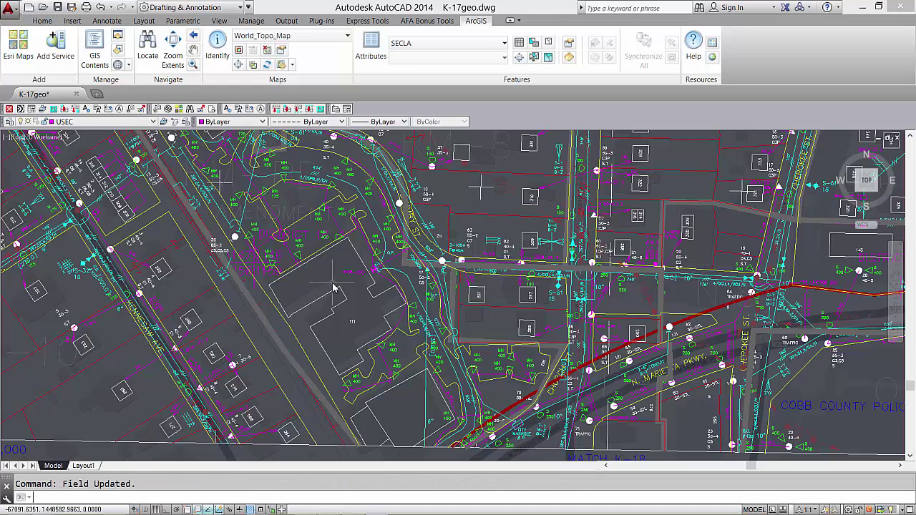
{"action": "left_click", "coordinate": [521, 43]}
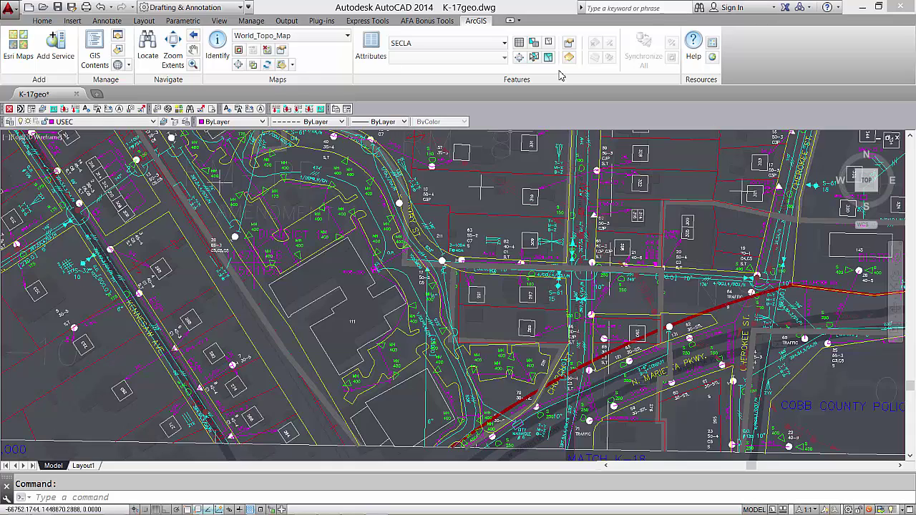
Select all SECLA features and replace their LASTEDITOR attribute with a different editor's name
{"action": "left_click", "coordinate": [548, 57]}
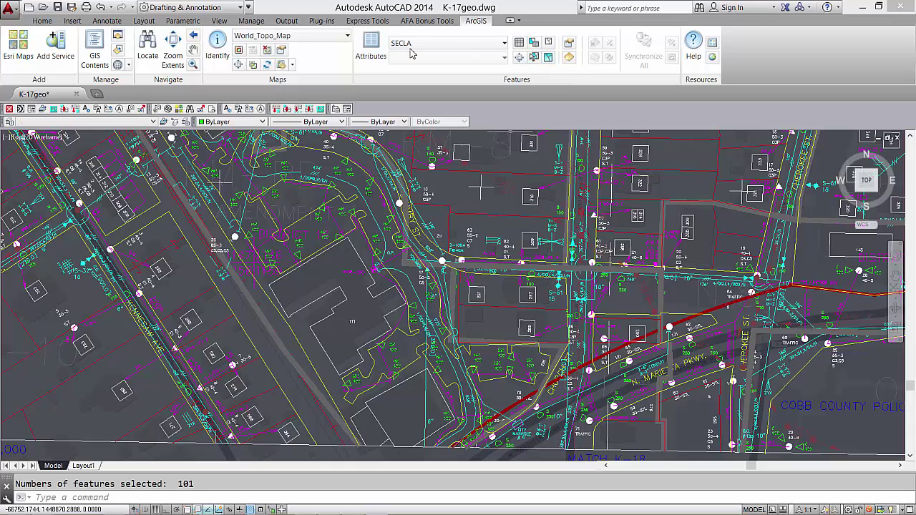
{"action": "left_click", "coordinate": [379, 48]}
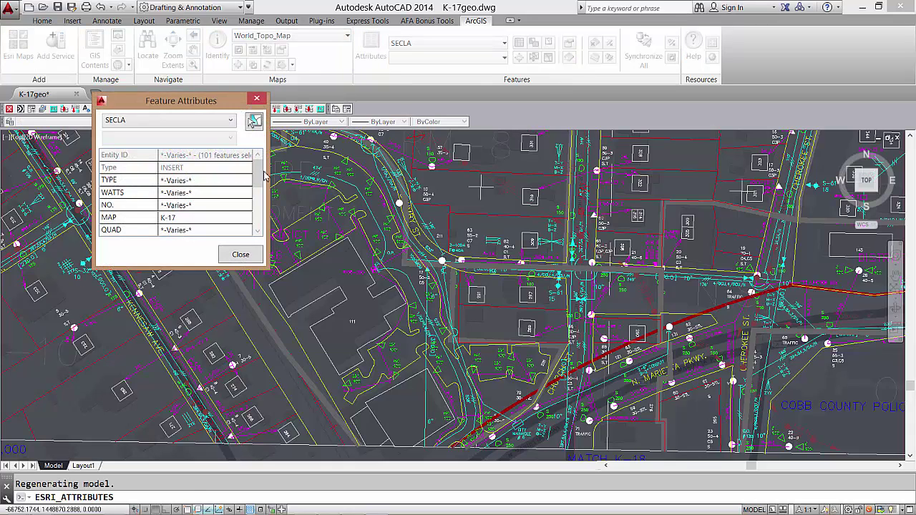
{"action": "scroll", "coordinate": [194, 207], "scroll_direction": "down", "scroll_amount": 5}
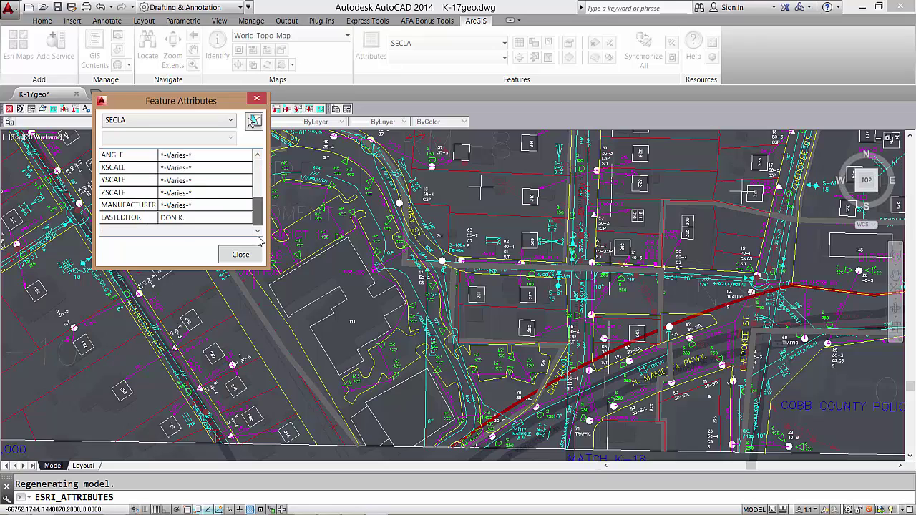
{"action": "left_click", "coordinate": [176, 218]}
{"action": "type", "text": "DAVE"}
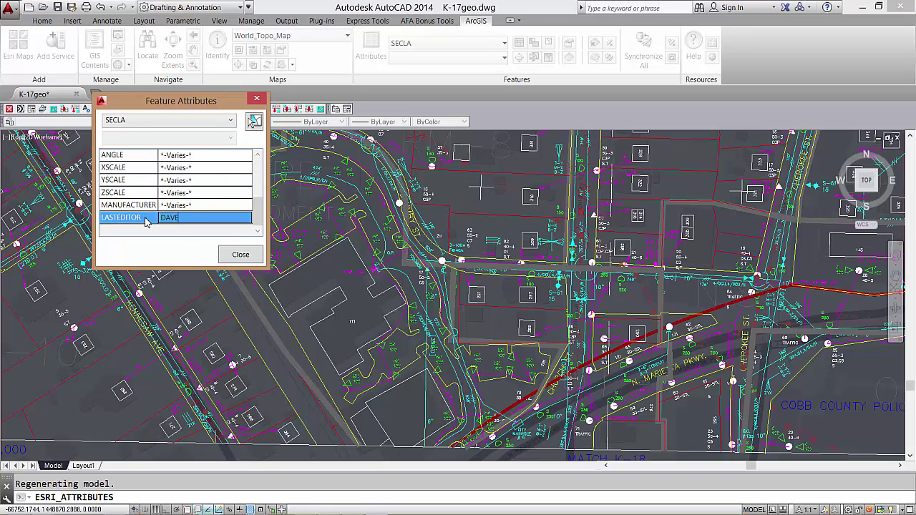
{"action": "left_click", "coordinate": [240, 254]}
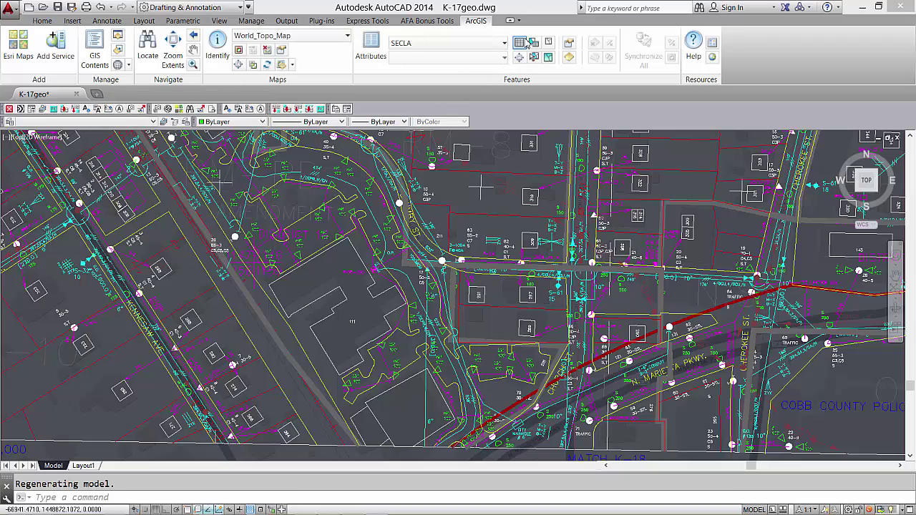
Open the SECLA attribute table to check the LASTEDITOR values
{"action": "left_click", "coordinate": [521, 43]}
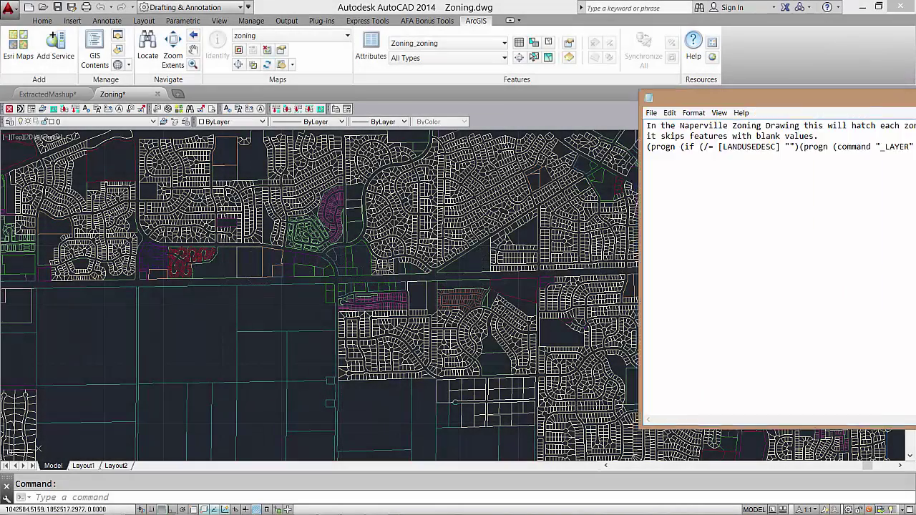
Examine the zoning hatch expression in calculate strings.txt, highlight its closing [LASTEDITOR] reference, and return to the Zoning drawing in AutoCAD
{"action": "left_click_drag", "start_coordinate": [915, 106], "coordinate": [484, 105]}
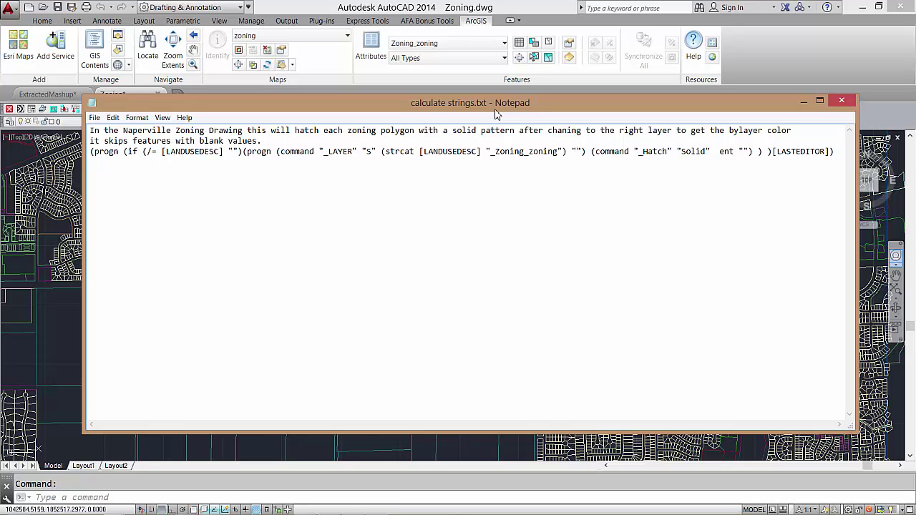
{"action": "left_click_drag", "start_coordinate": [830, 152], "coordinate": [773, 153]}
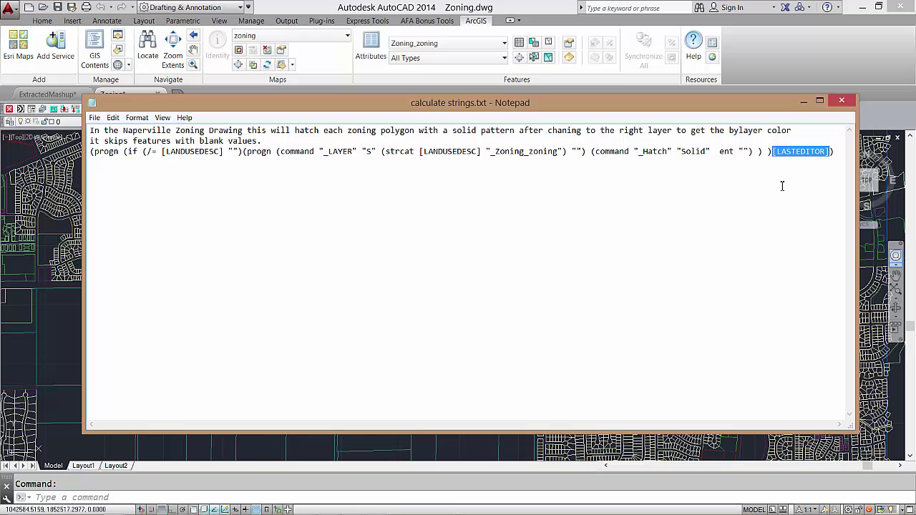
{"action": "key", "text": "alt+Tab"}
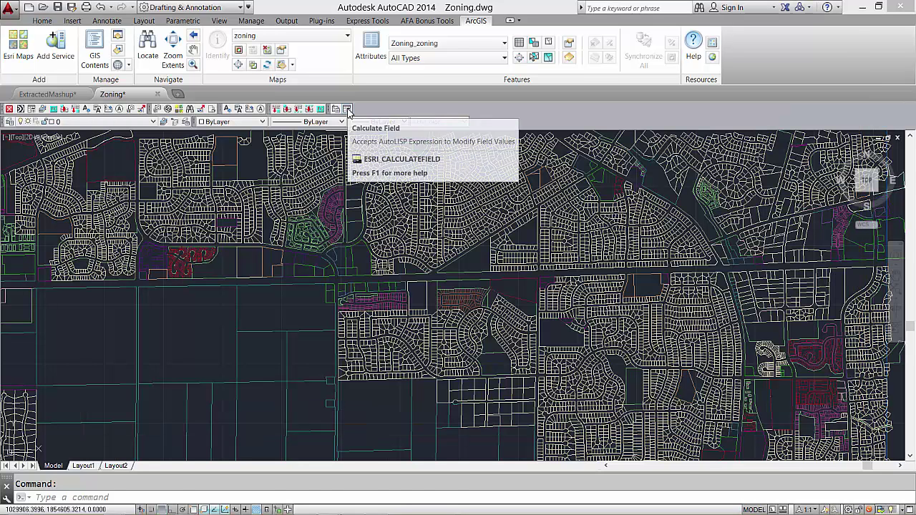
Calculate the Zoning_zoning LASTEDITOR field with the AutoLISP expression that solid-hatches polygons on their LANDUSEDESC layers, skips blank values and returns [LASTEDITOR]
{"action": "left_click", "coordinate": [347, 109]}
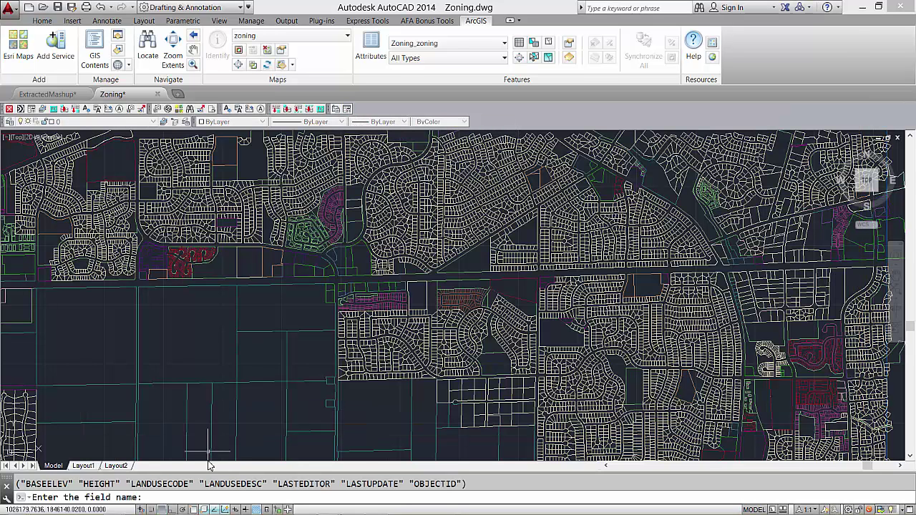
{"action": "type", "text": "lasteditor"}
{"action": "key", "text": "Return"}
{"action": "type", "text": "(progn (if (/= [LANDUSEDESC] \"\")(progn (command \"_LAYER\" \"S\" (strcat [LANDUSEDESC] \"_Zoning_zoning\") \"\") (command \"_Hatch\" \"Solid\" ent \"\") ) )[LASTEDITOR])"}
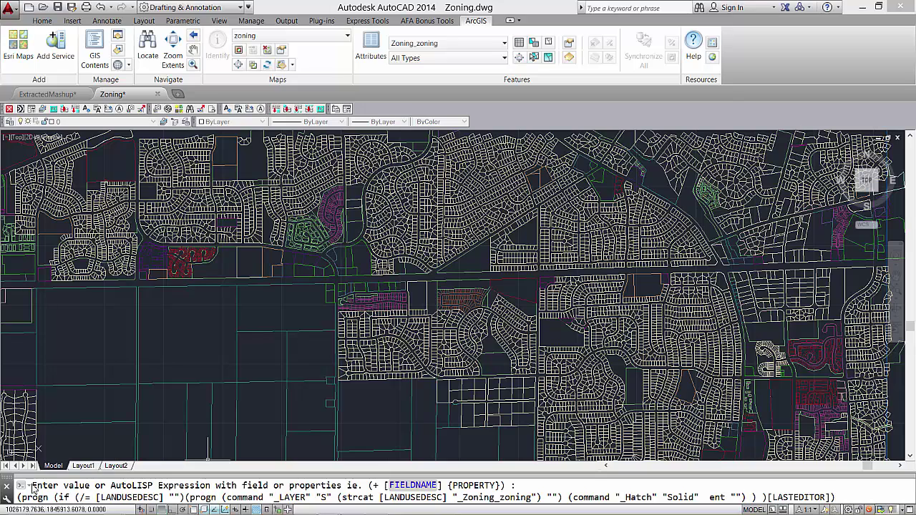
{"action": "key", "text": "Return"}
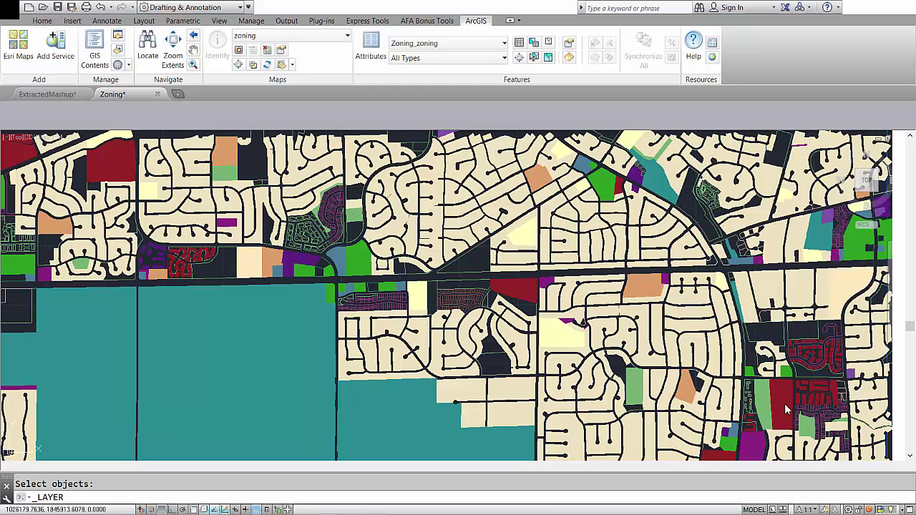
{"action": "left_click", "coordinate": [785, 409]}
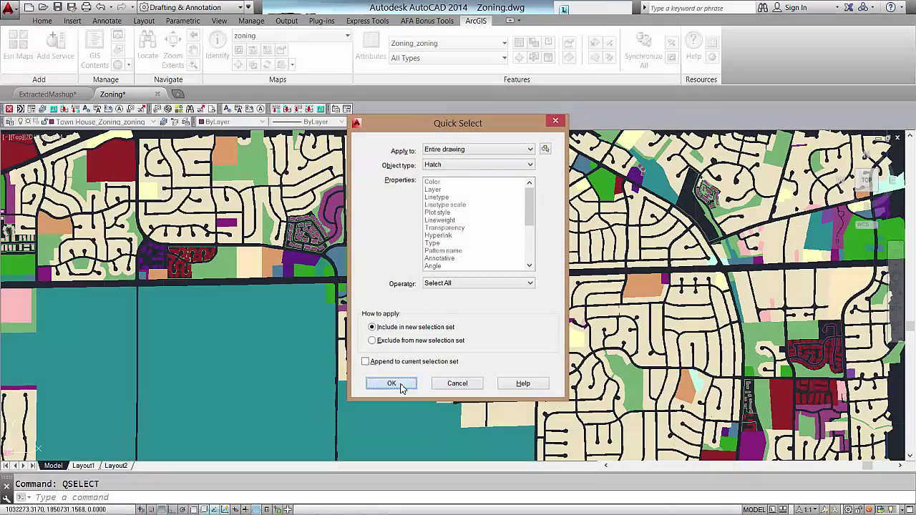
Select every hatch in the entire drawing and set their transparency to 50
{"action": "left_click", "coordinate": [399, 385]}
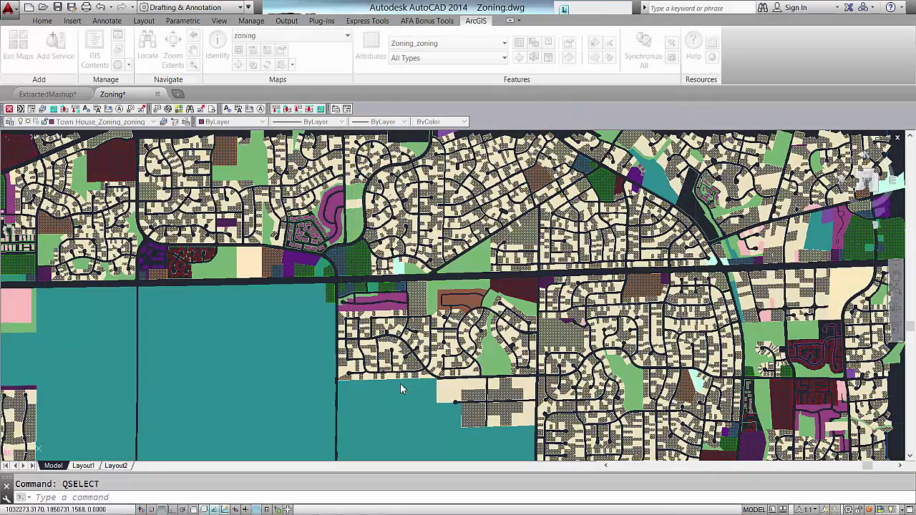
{"action": "right_click", "coordinate": [418, 379]}
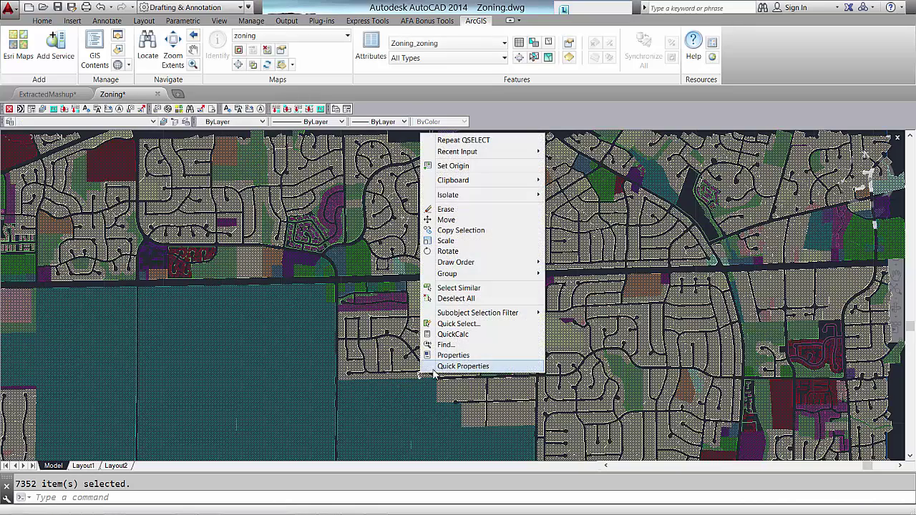
{"action": "left_click", "coordinate": [504, 364]}
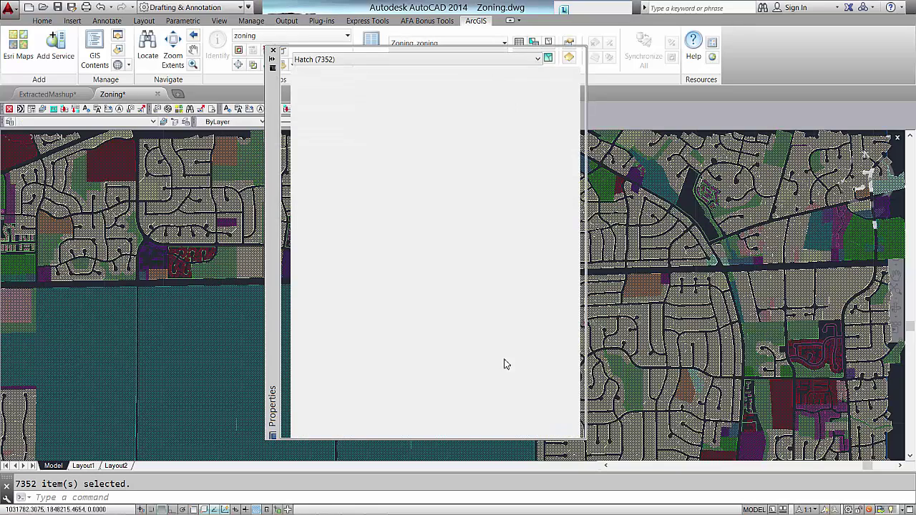
{"action": "left_click", "coordinate": [468, 153]}
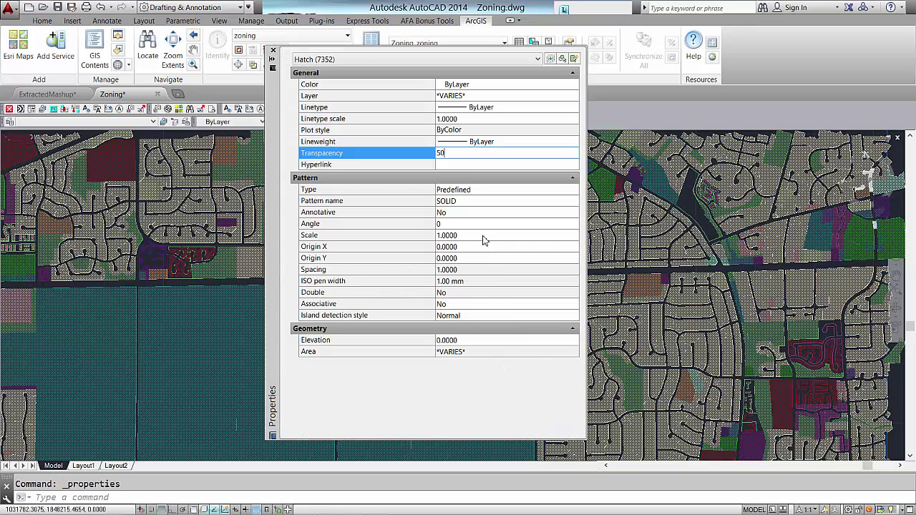
{"action": "key", "text": "Tab"}
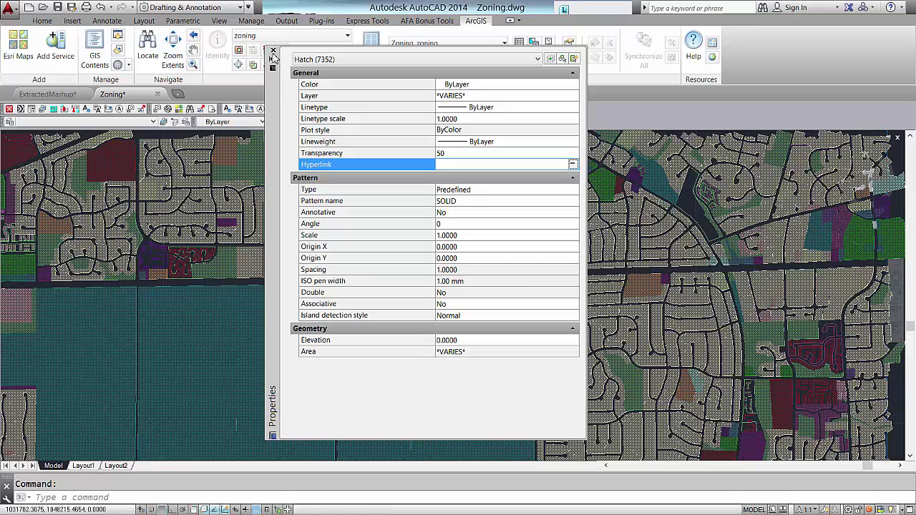
{"action": "left_click", "coordinate": [273, 54]}
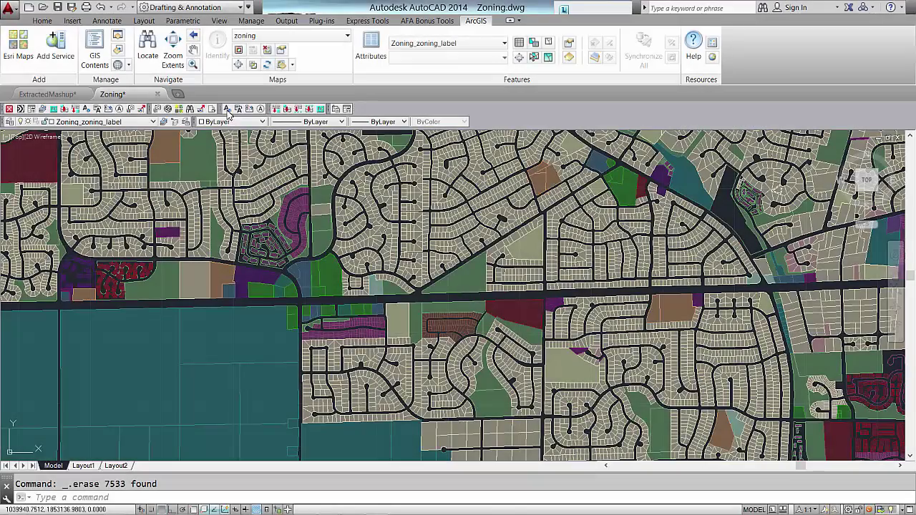
Label the Zoning_zoning feature class with centred Standard text at size 6.0000 and rotation 0.0, and inspect the labels up close
{"action": "left_click", "coordinate": [227, 110]}
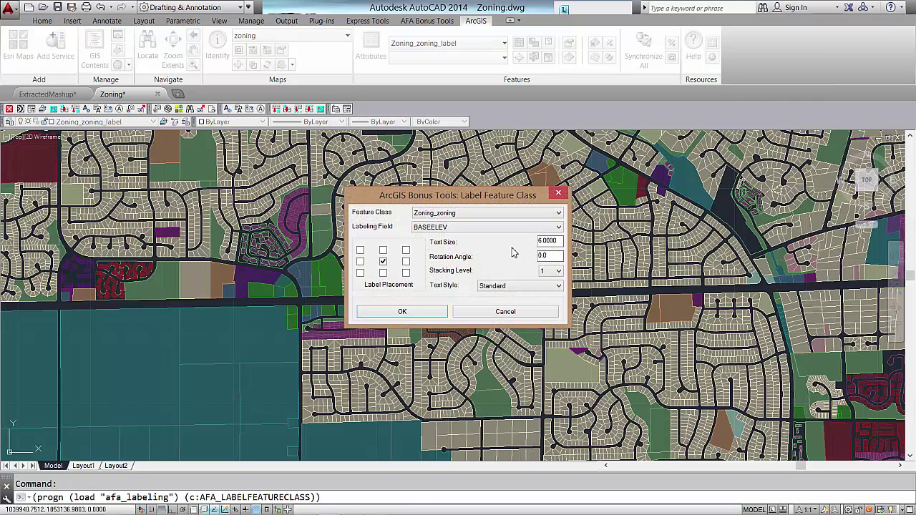
{"action": "left_click", "coordinate": [557, 227]}
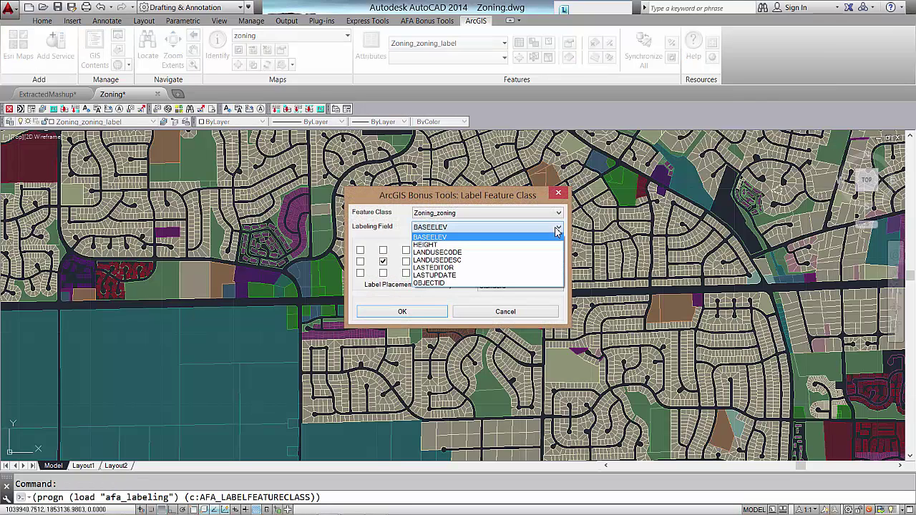
{"action": "left_click", "coordinate": [452, 285]}
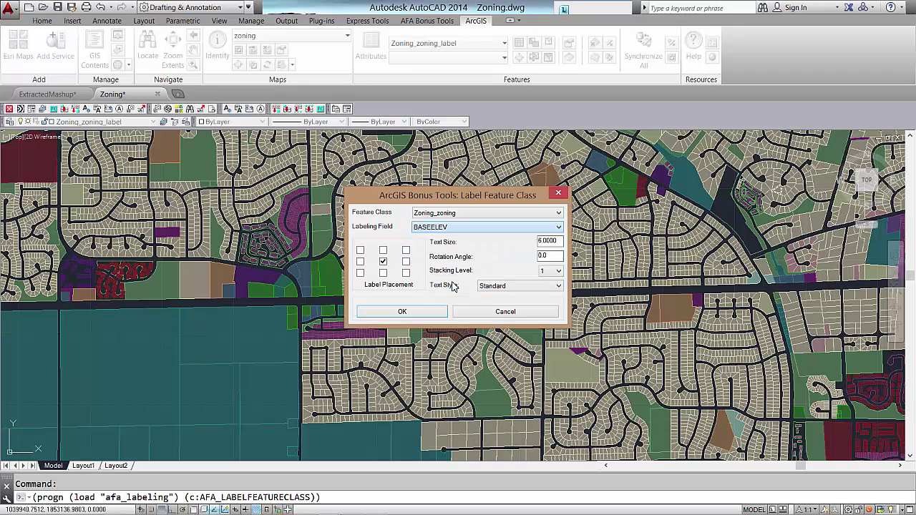
{"action": "left_click", "coordinate": [402, 312]}
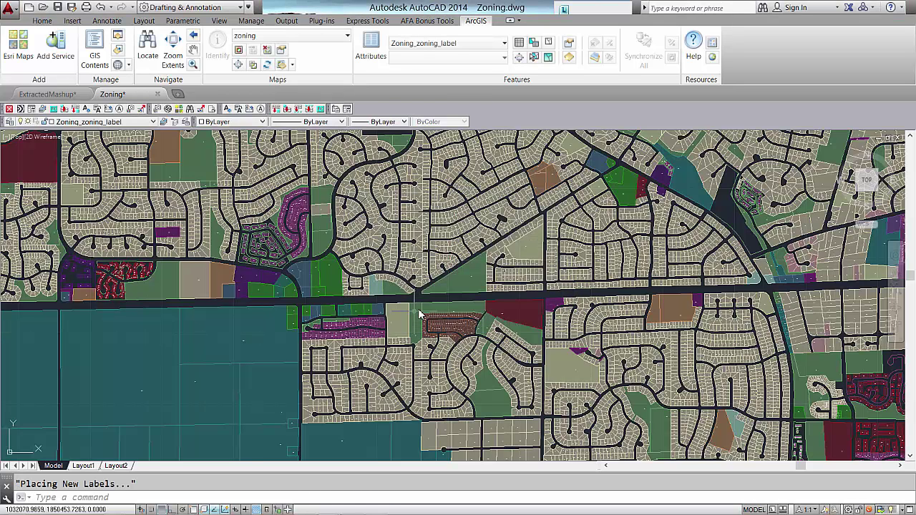
{"action": "scroll", "coordinate": [780, 282], "scroll_direction": "up", "scroll_amount": 5}
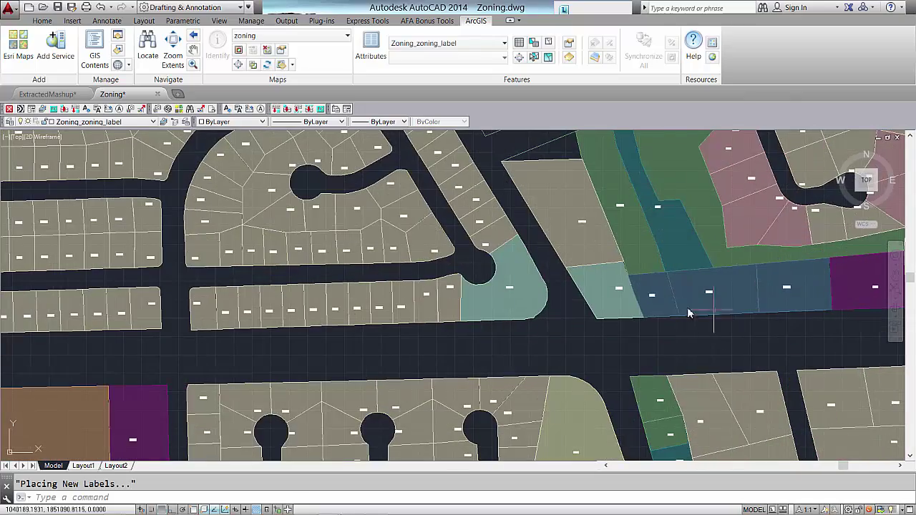
{"action": "scroll", "coordinate": [649, 303], "scroll_direction": "up", "scroll_amount": 2}
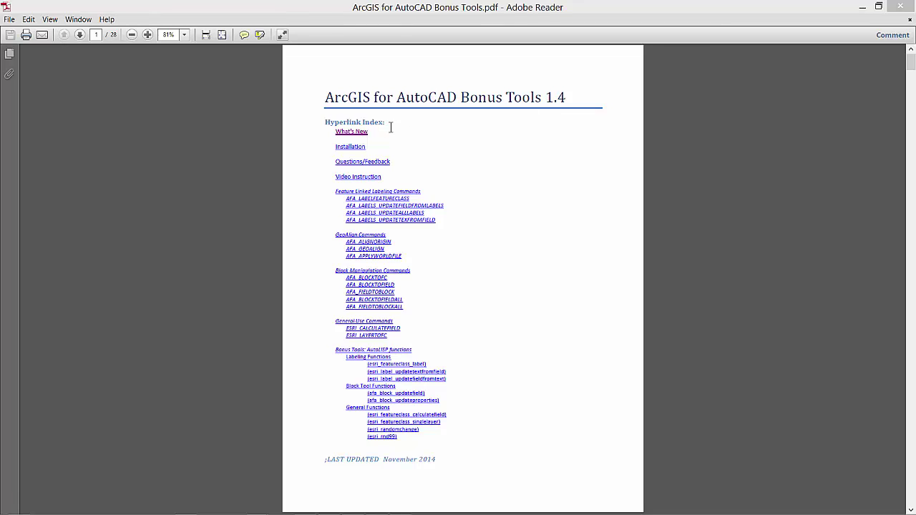
Go to the What's New section of the ArcGIS for AutoCAD Bonus Tools PDF in Adobe Reader
{"action": "left_click", "coordinate": [359, 133]}
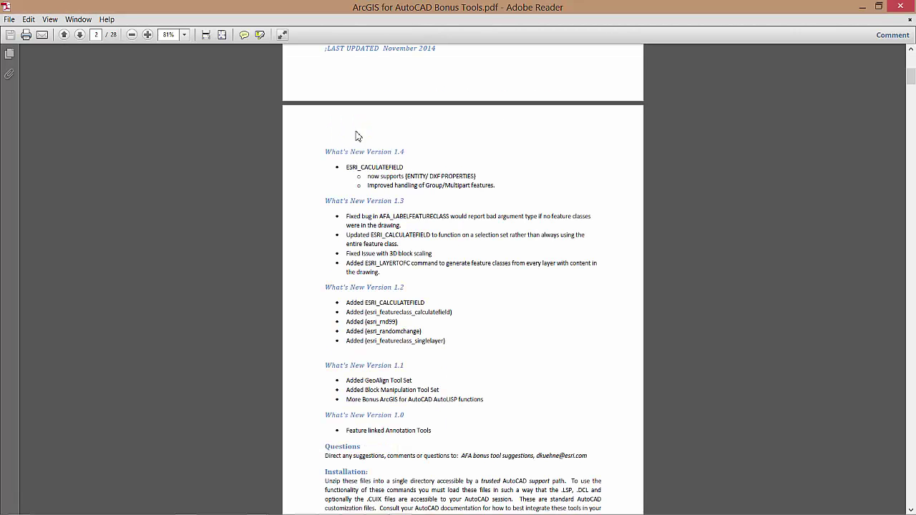